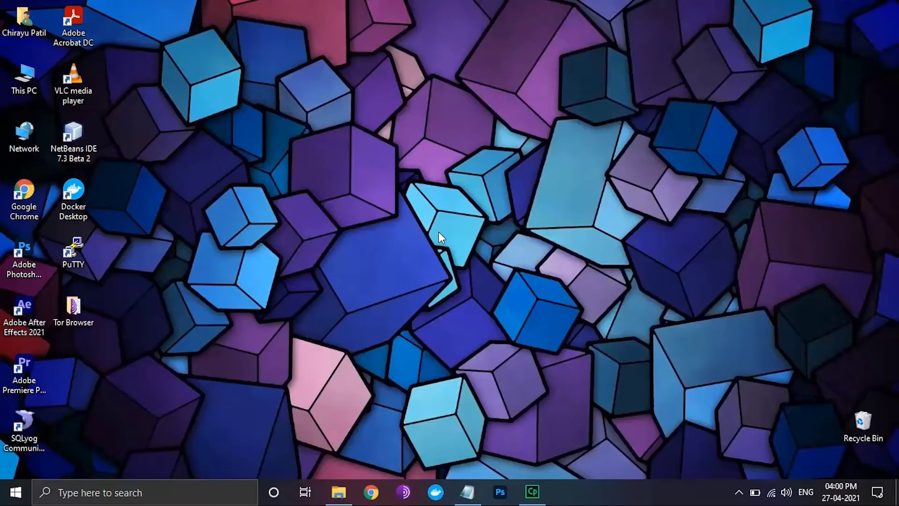
- Launch Photoshop from its desktop shortcut and wait for the Home screen
{"action": "left_click", "coordinate": [10, 260]}
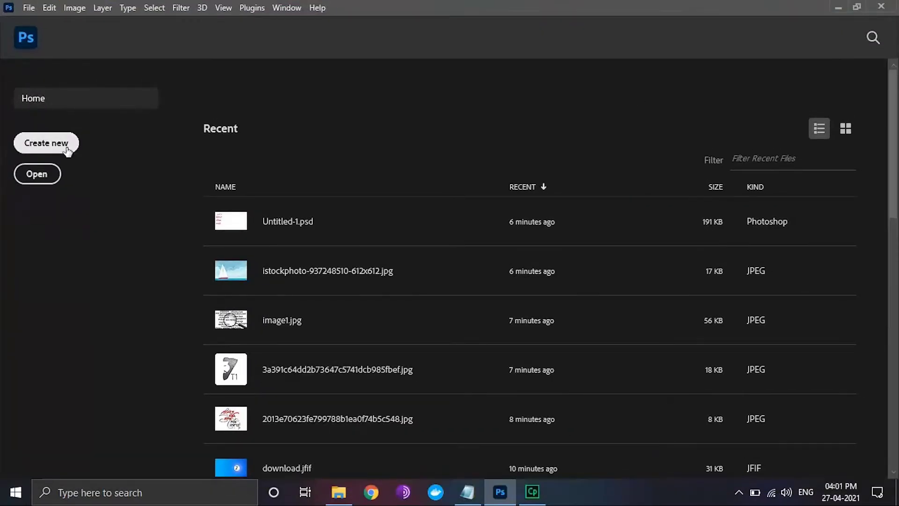
- Create a blank document and paste the Arabic word as a text layer near the top-left
{"action": "key", "text": "ctrl+n"}
{"action": "left_click", "coordinate": [703, 450]}
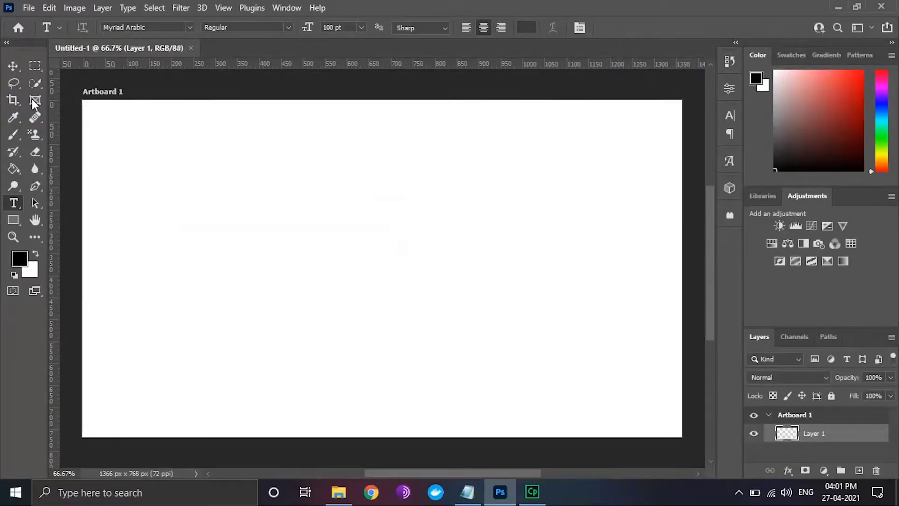
{"action": "right_click", "coordinate": [19, 204]}
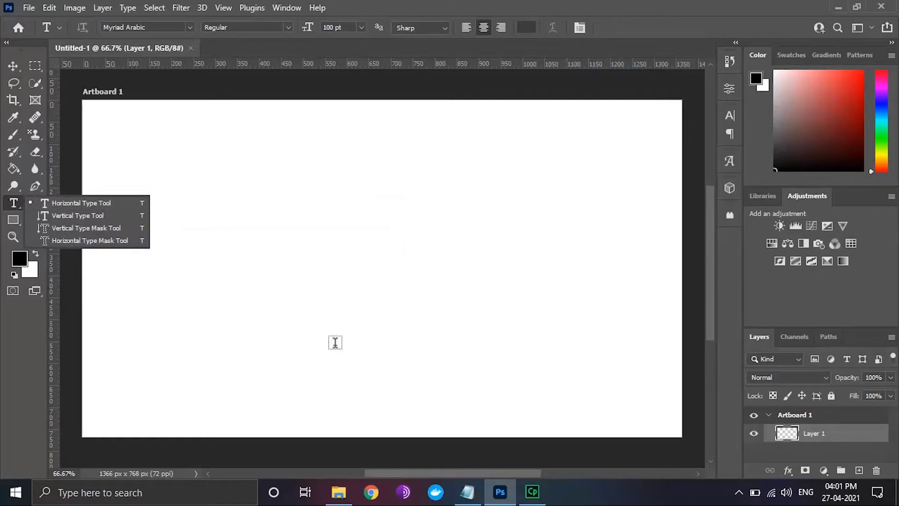
{"action": "left_click", "coordinate": [467, 492]}
{"action": "left_click", "coordinate": [216, 190]}
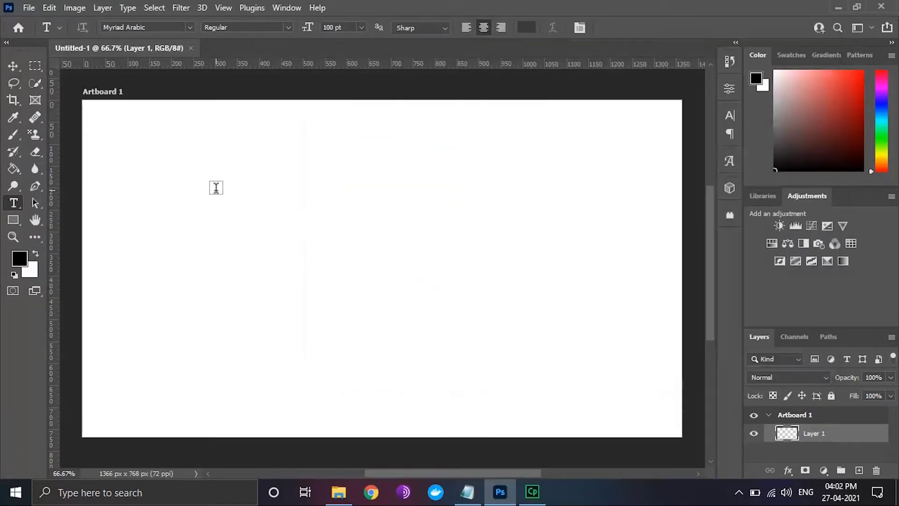
{"action": "left_click", "coordinate": [216, 188]}
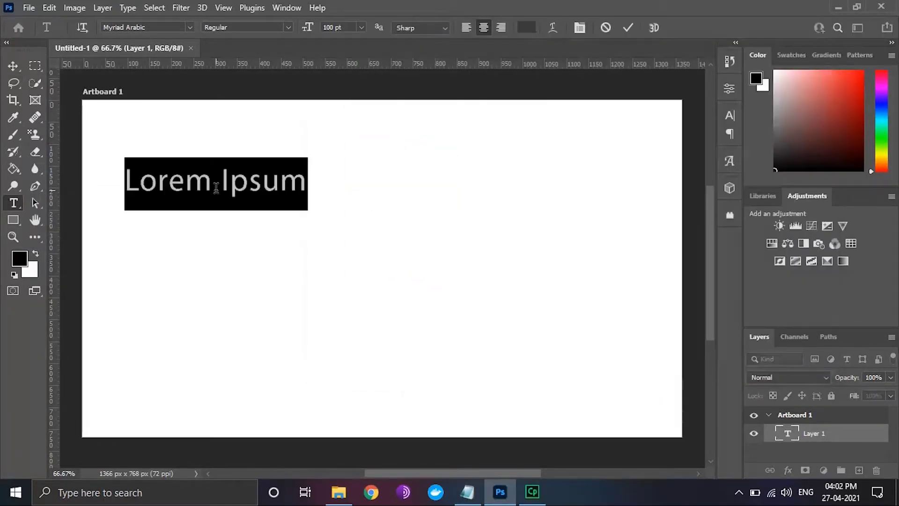
{"action": "key", "text": "ctrl+v"}
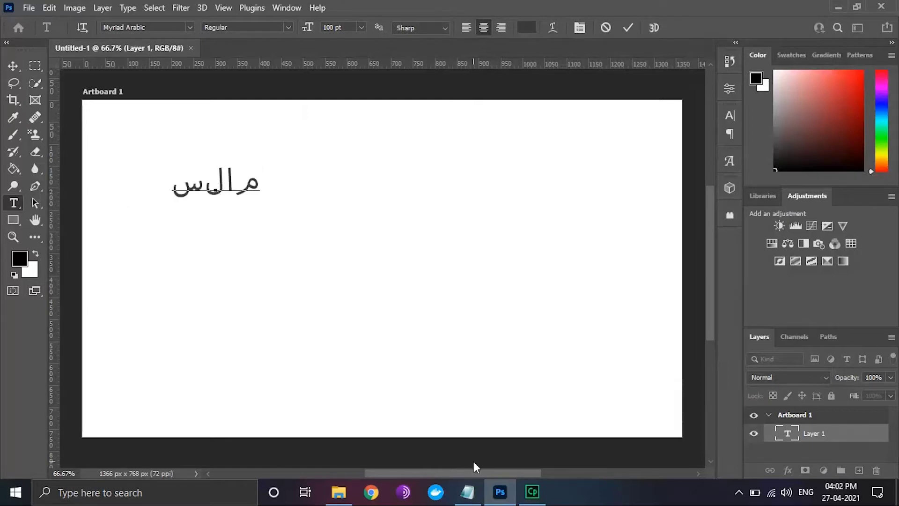
- Paste the Hindi word परीक्षा from the notes as a text layer below the Arabic word
{"action": "left_click", "coordinate": [467, 492]}
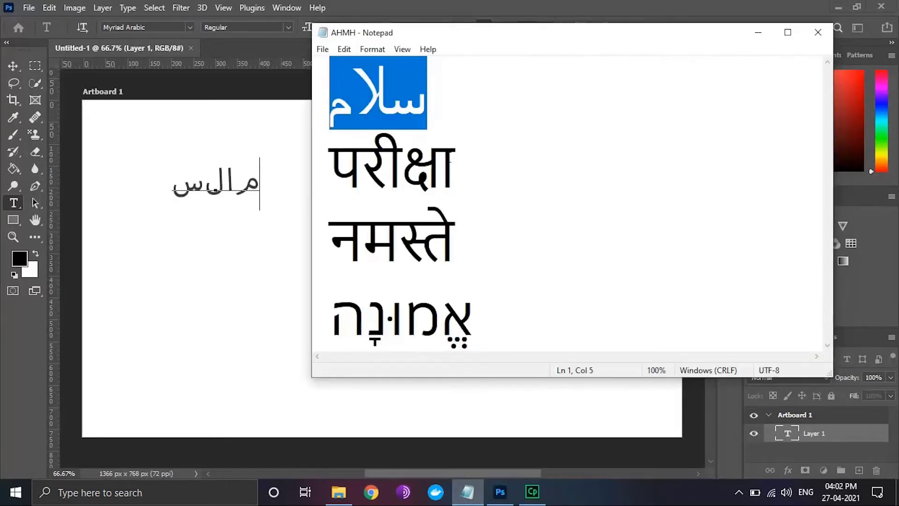
{"action": "left_click_drag", "start_coordinate": [457, 160], "coordinate": [330, 164]}
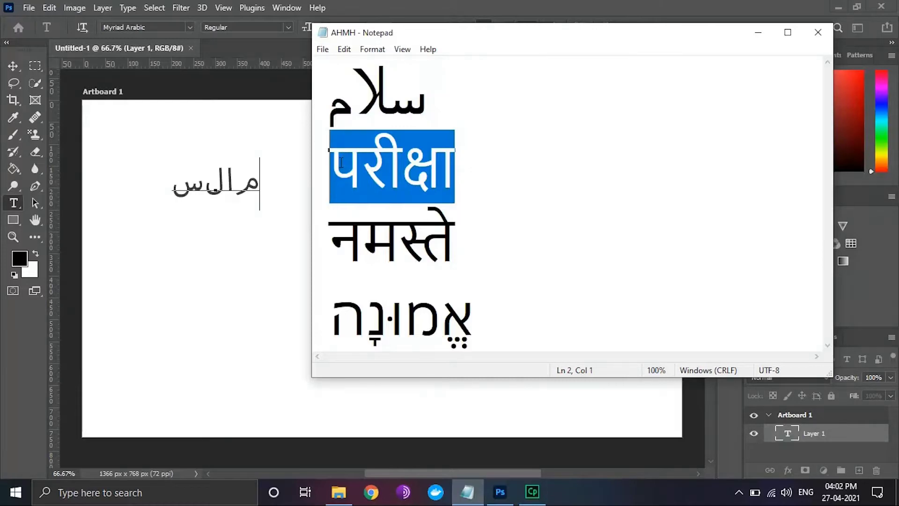
{"action": "left_click", "coordinate": [757, 33]}
{"action": "left_click", "coordinate": [178, 252]}
{"action": "type", "text": "परीक्षा"}
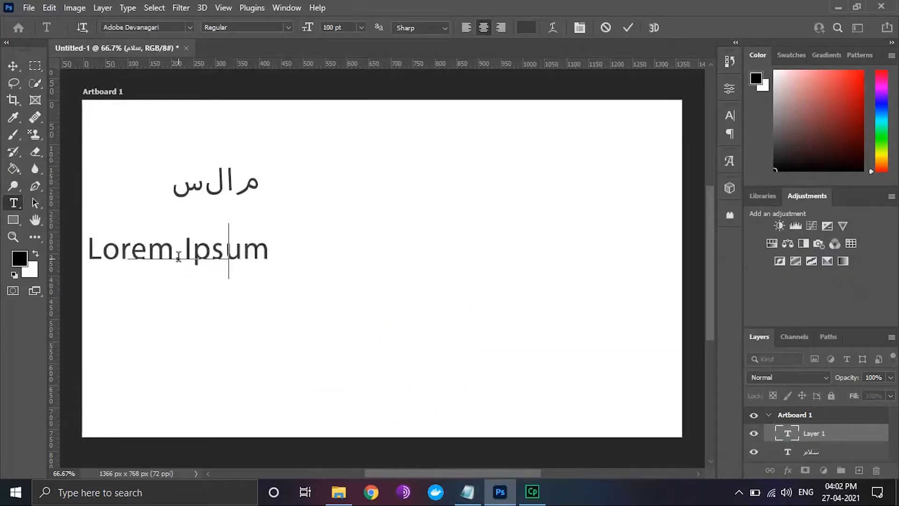
- Add नमस्ते as a committed text layer under परीक्षा, nudged slightly lower
{"action": "left_click", "coordinate": [467, 492]}
{"action": "left_click_drag", "start_coordinate": [457, 242], "coordinate": [331, 243]}
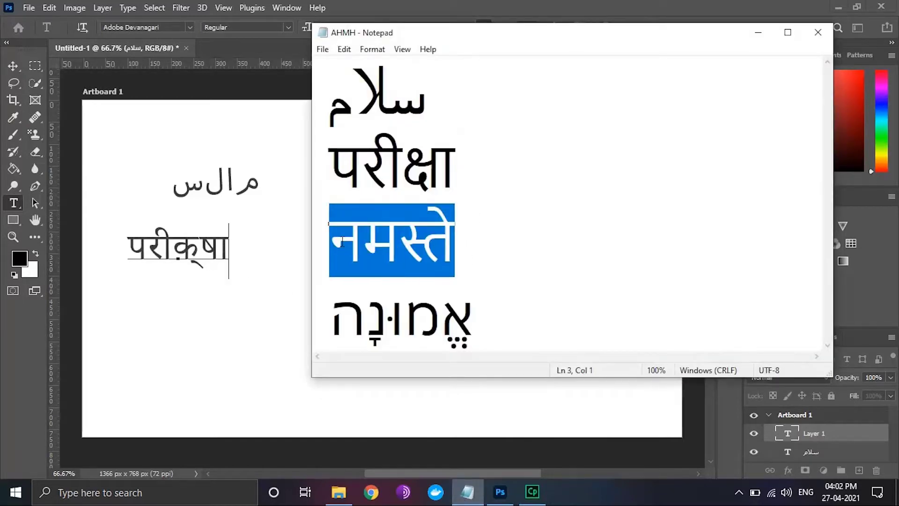
{"action": "key", "text": "ctrl+c"}
{"action": "left_click", "coordinate": [758, 32]}
{"action": "left_click", "coordinate": [626, 28]}
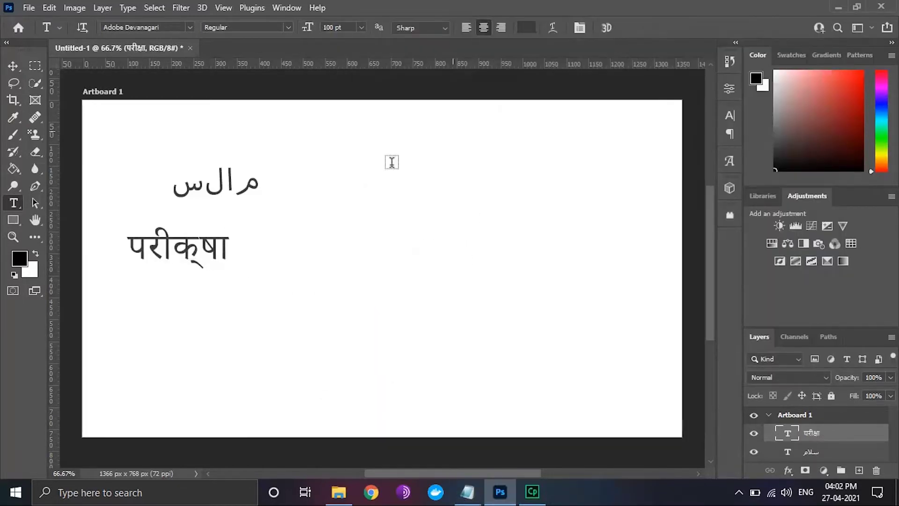
{"action": "left_click", "coordinate": [184, 299]}
{"action": "key", "text": "ctrl+v"}
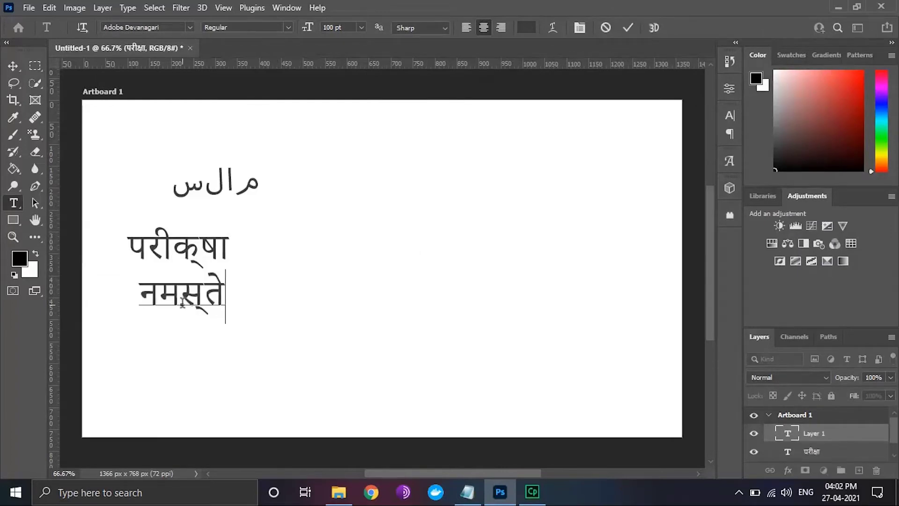
{"action": "left_click_drag", "start_coordinate": [181, 298], "coordinate": [184, 313]}
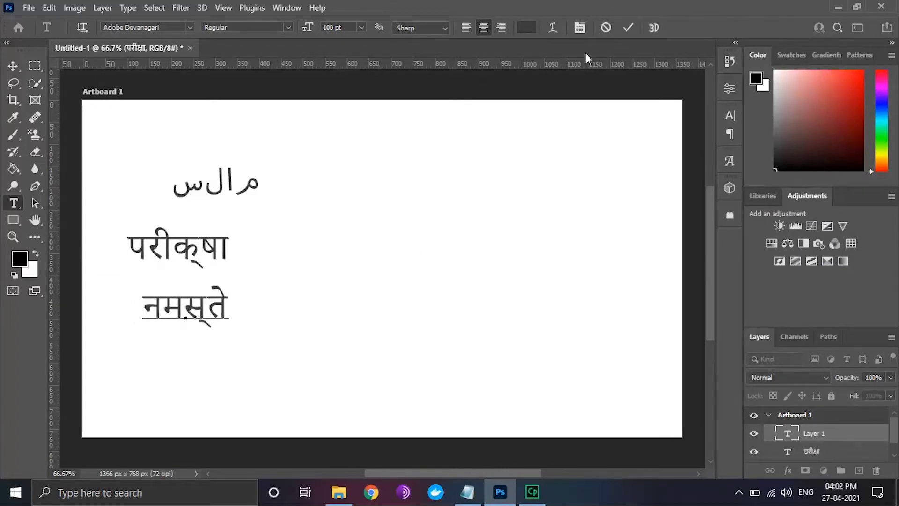
{"action": "left_click", "coordinate": [629, 27]}
- Select the Hebrew word in the notes window
{"action": "left_click", "coordinate": [468, 492]}
{"action": "double_click", "coordinate": [402, 314]}
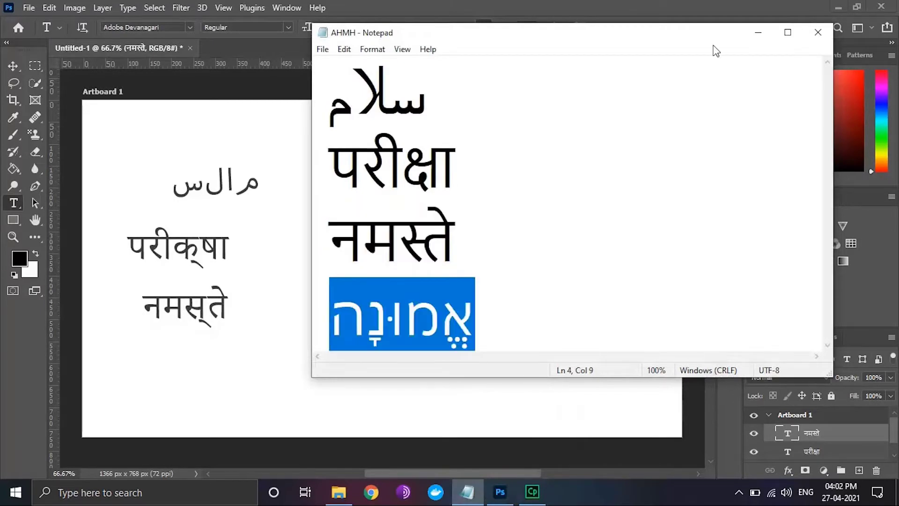
{"action": "left_click", "coordinate": [758, 32]}
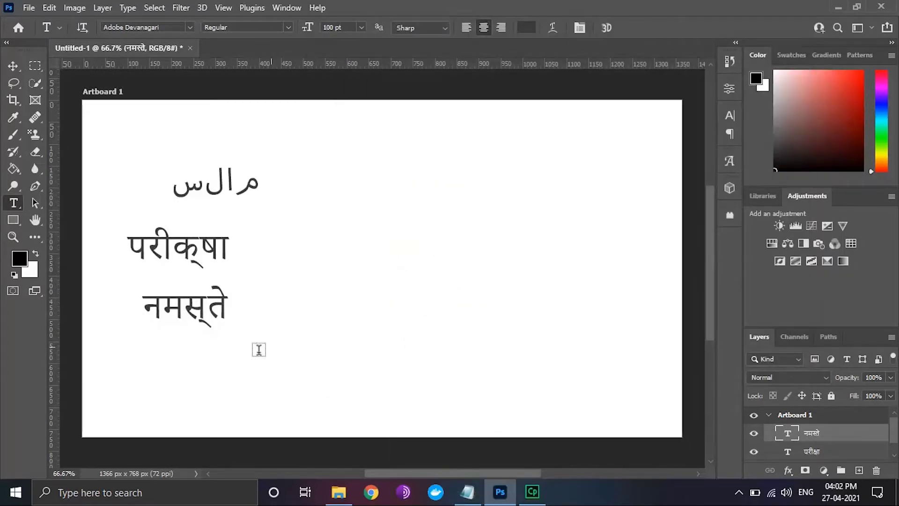
- Paste the Hebrew word below नमस्ते, line it up with the others, and commit it
{"action": "left_click", "coordinate": [157, 381]}
{"action": "key", "text": "ctrl+v"}
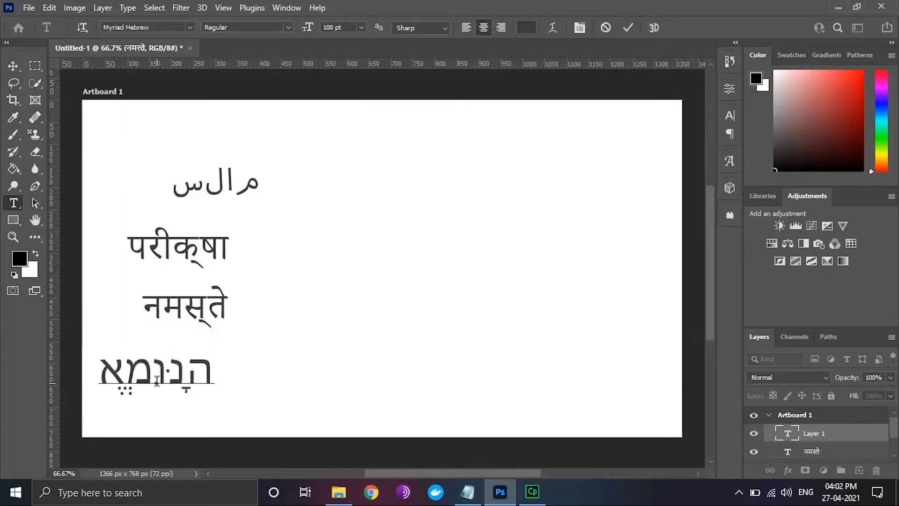
{"action": "key", "text": "ctrl+t"}
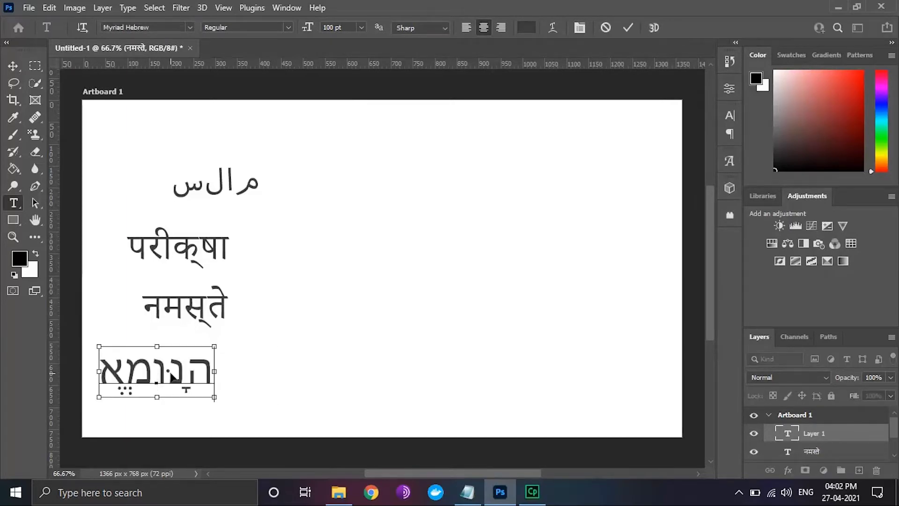
{"action": "mouse_move", "coordinate": [173, 377]}
{"action": "left_mouse_down"}
{"action": "mouse_move", "coordinate": [298, 332]}
{"action": "mouse_move", "coordinate": [205, 375]}
{"action": "left_mouse_up"}
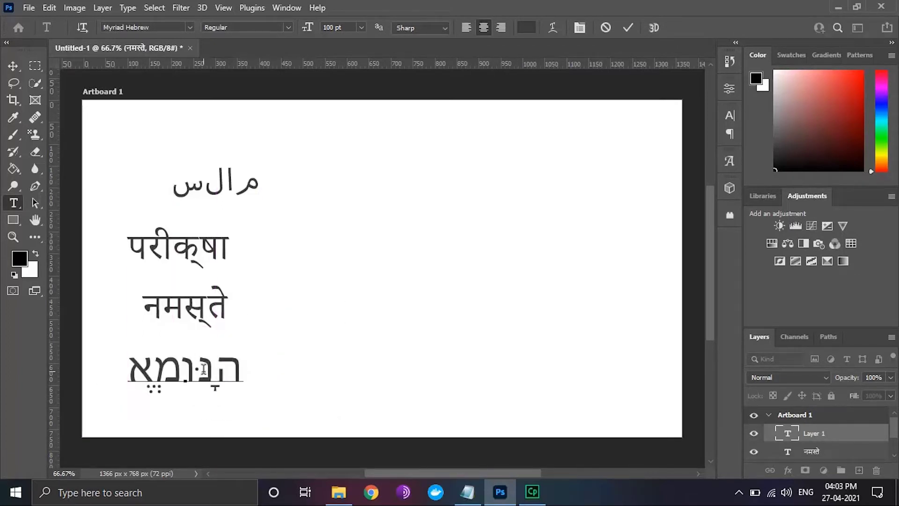
{"action": "key", "text": "ctrl+Return"}
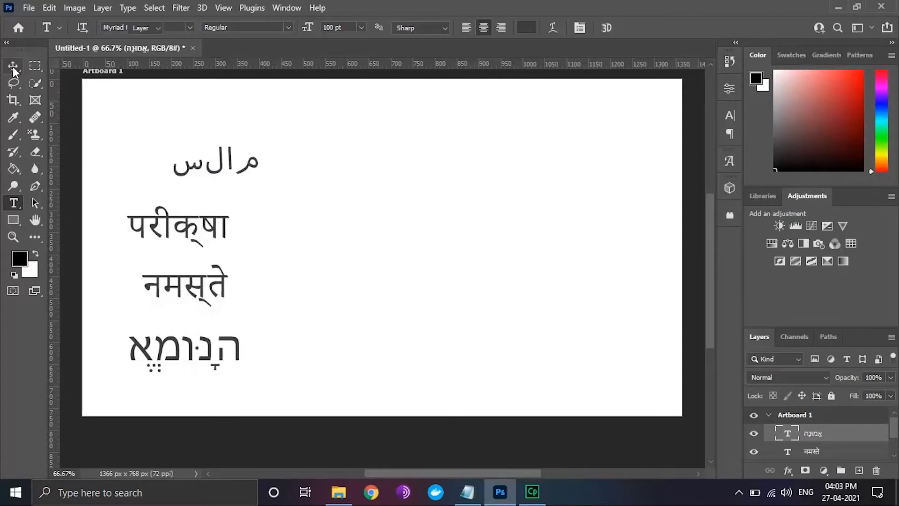
{"action": "left_click", "coordinate": [14, 67]}
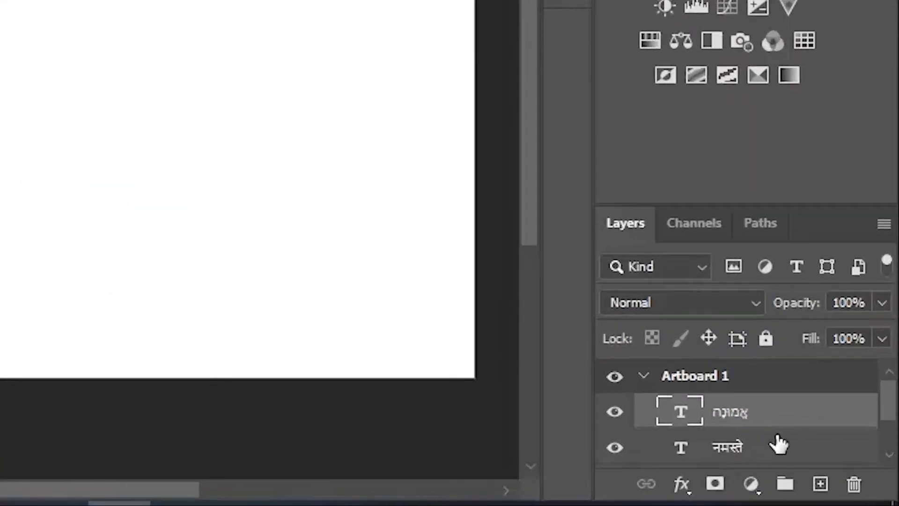
{"action": "scroll", "coordinate": [810, 453], "scroll_direction": "down", "scroll_amount": 2}
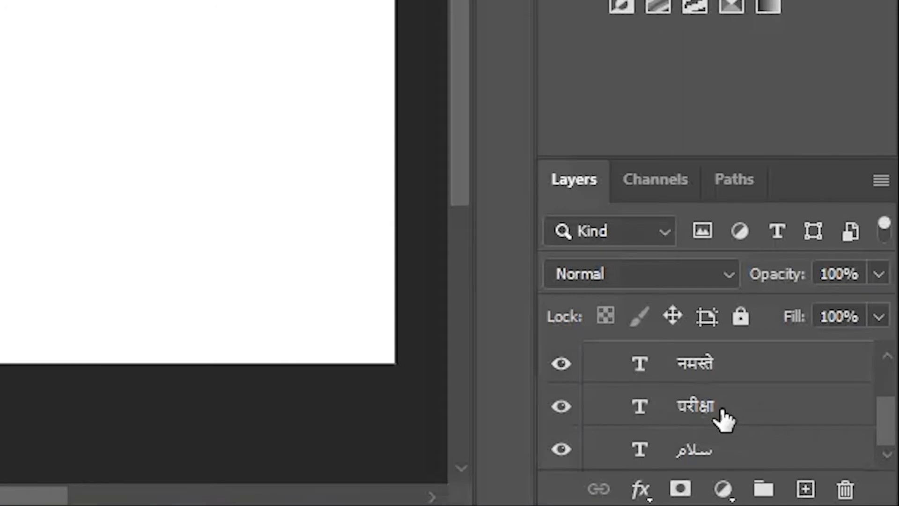
{"action": "left_click", "coordinate": [695, 419]}
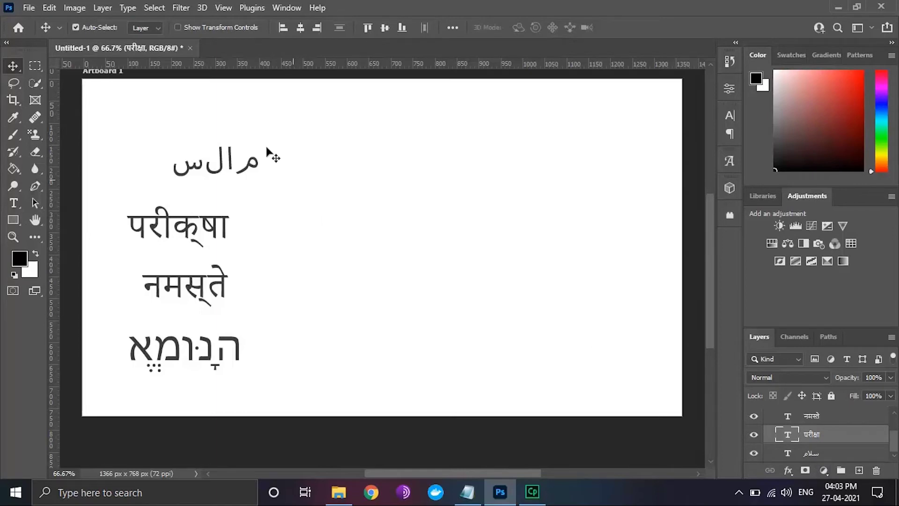
- Choose World-Ready Layout as the text engine in Edit > Preferences > Type and confirm
{"action": "left_click", "coordinate": [51, 8]}
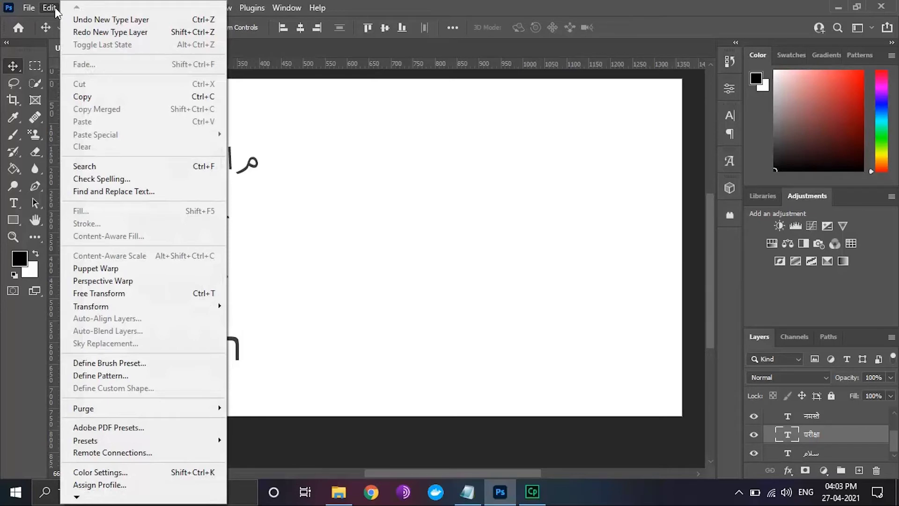
{"action": "scroll", "coordinate": [127, 352], "scroll_direction": "down", "scroll_amount": 3}
{"action": "scroll", "coordinate": [119, 422], "scroll_direction": "down", "scroll_amount": 3}
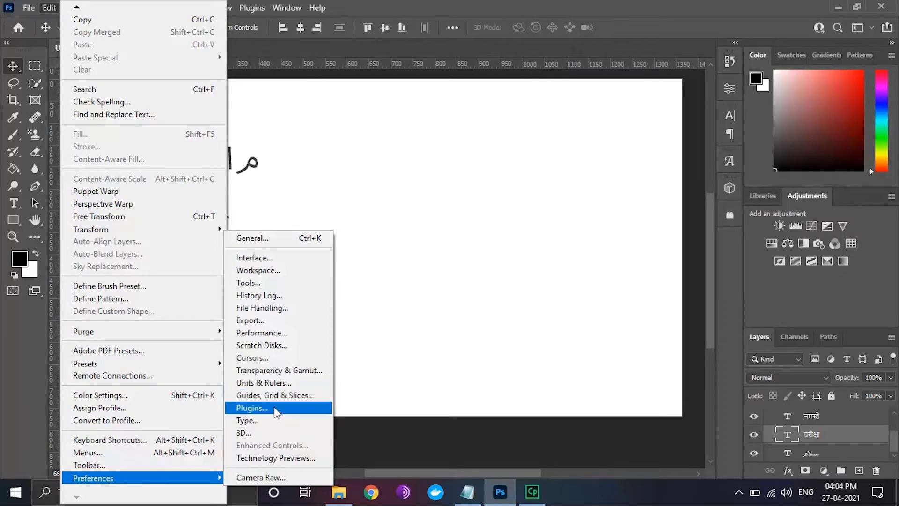
{"action": "left_click", "coordinate": [274, 420]}
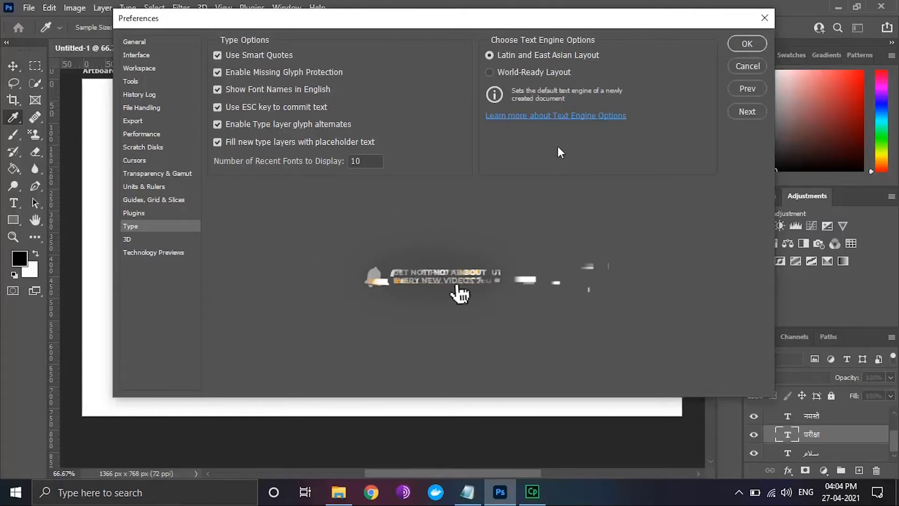
{"action": "left_click", "coordinate": [490, 73]}
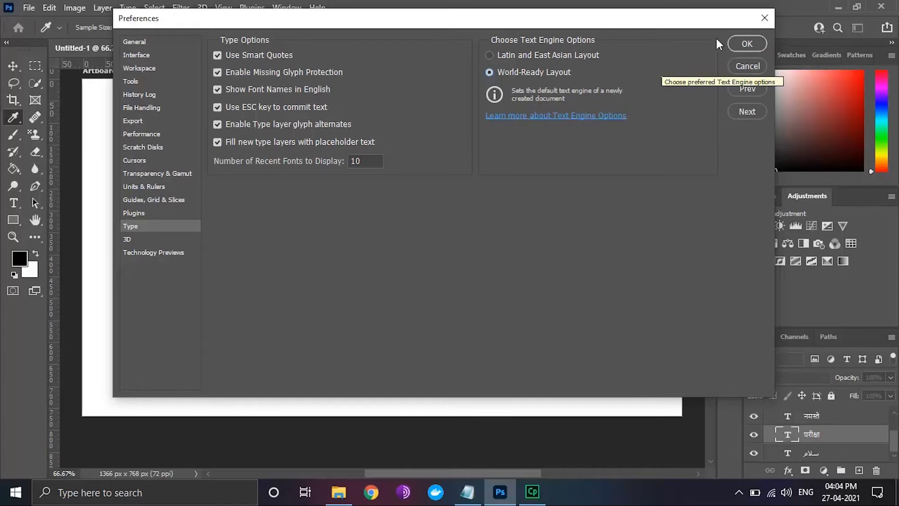
{"action": "left_click", "coordinate": [744, 43]}
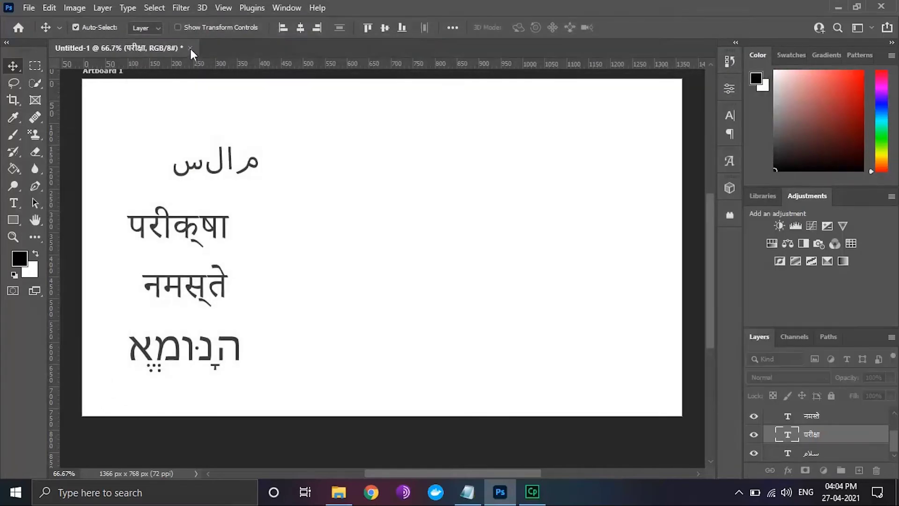
- Close the untitled document without saving and relaunch Photoshop from the desktop
{"action": "left_click", "coordinate": [190, 47]}
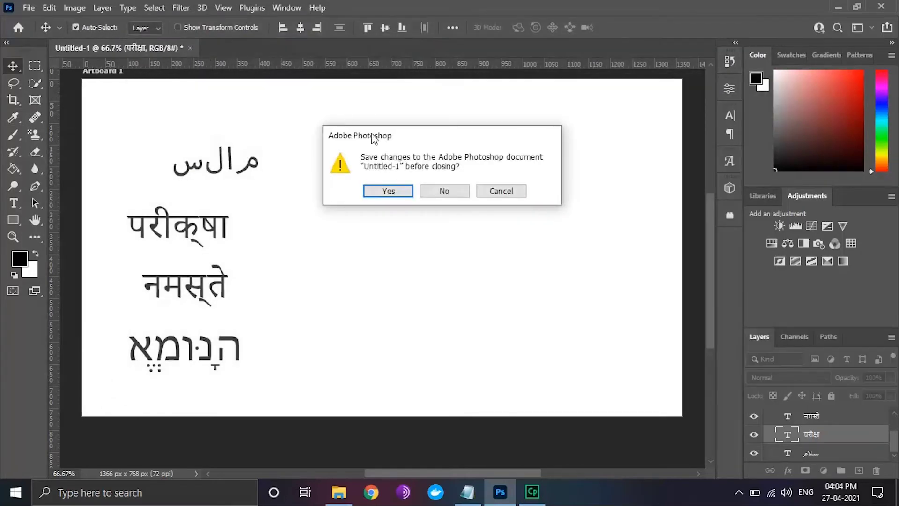
{"action": "left_click", "coordinate": [444, 191]}
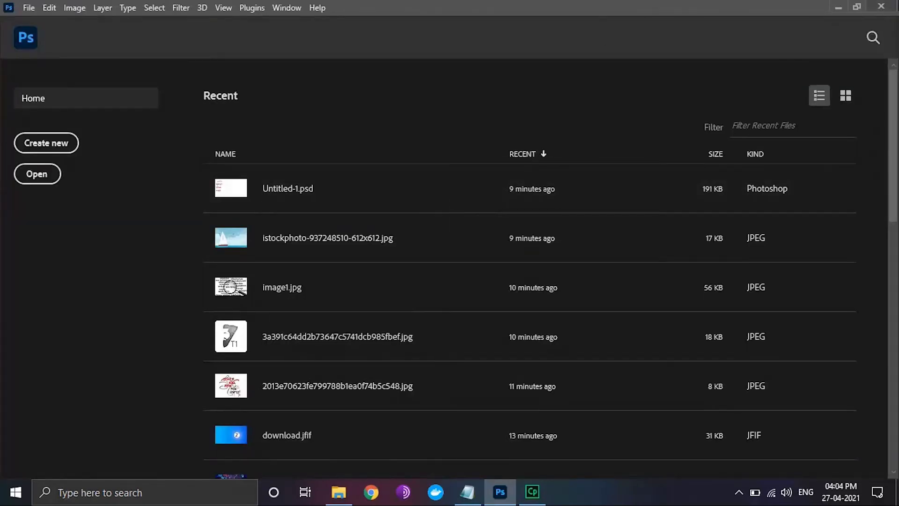
{"action": "left_click", "coordinate": [838, 7]}
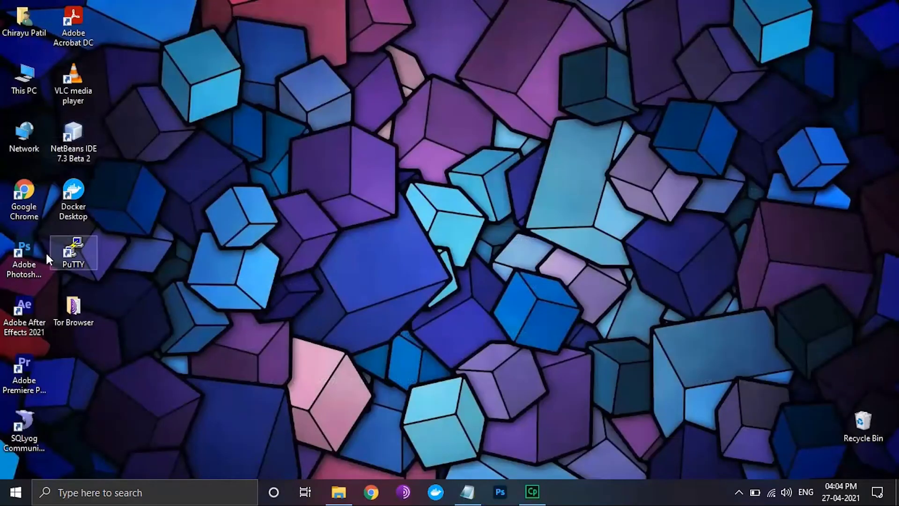
{"action": "double_click", "coordinate": [23, 258]}
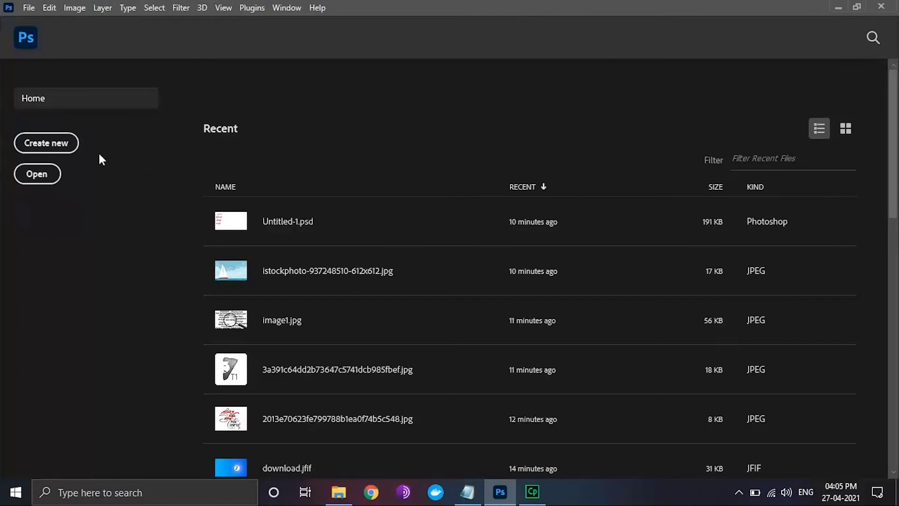
- Create a default blank document, dismiss the sync notice, and choose East Asian Features language option
{"action": "left_click", "coordinate": [76, 139]}
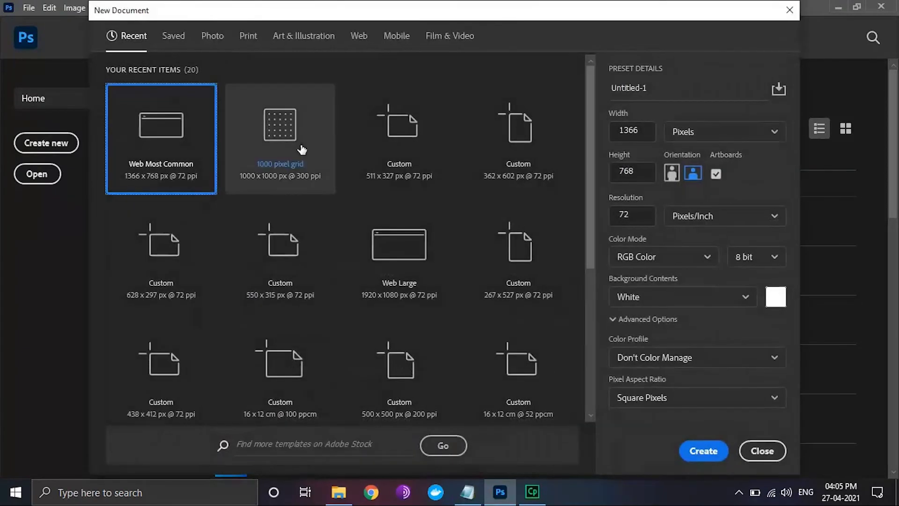
{"action": "left_click", "coordinate": [705, 451]}
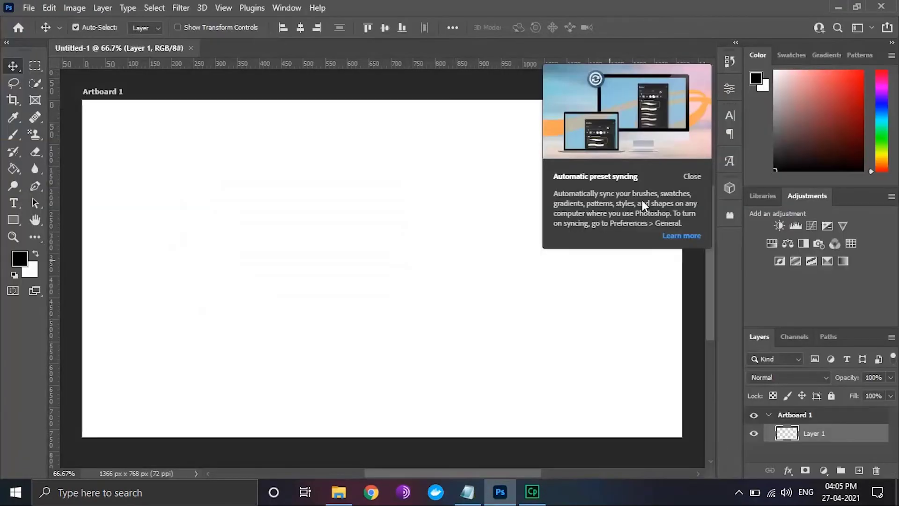
{"action": "left_click", "coordinate": [694, 176]}
{"action": "left_click", "coordinate": [128, 8]}
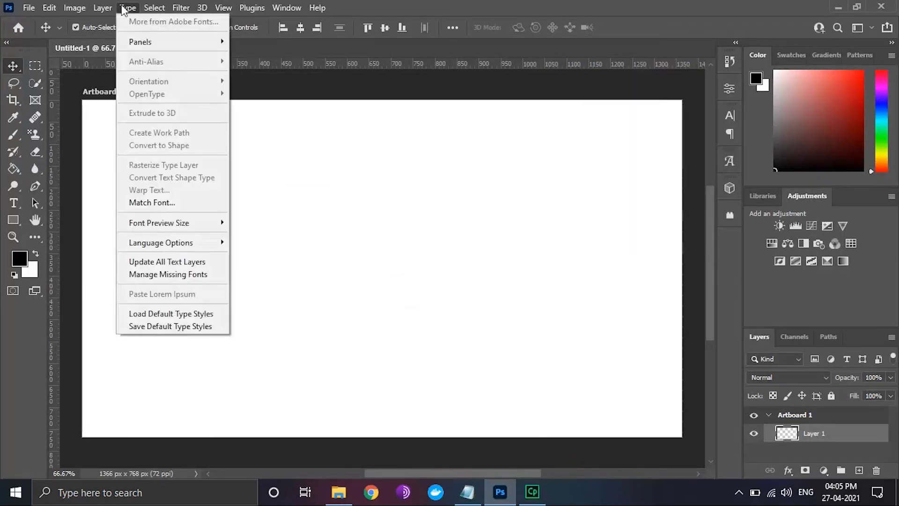
{"action": "mouse_move", "coordinate": [161, 242]}
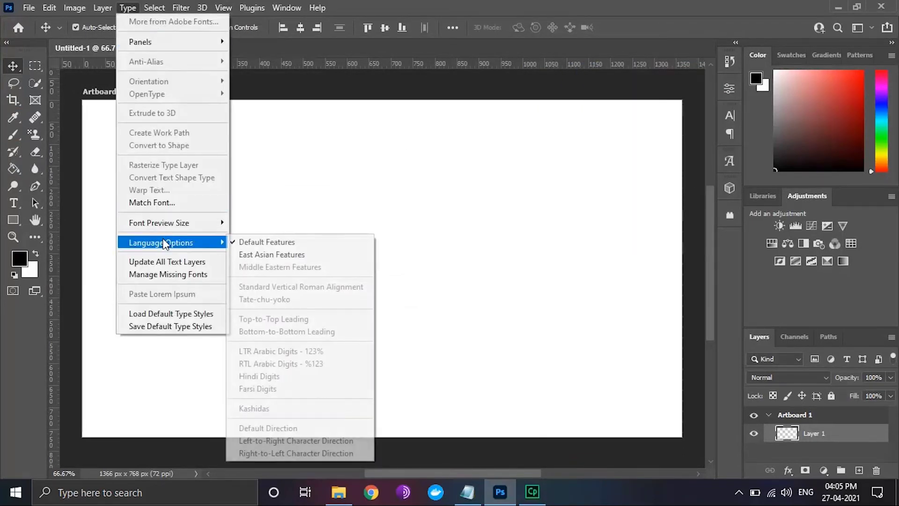
{"action": "left_click", "coordinate": [270, 254]}
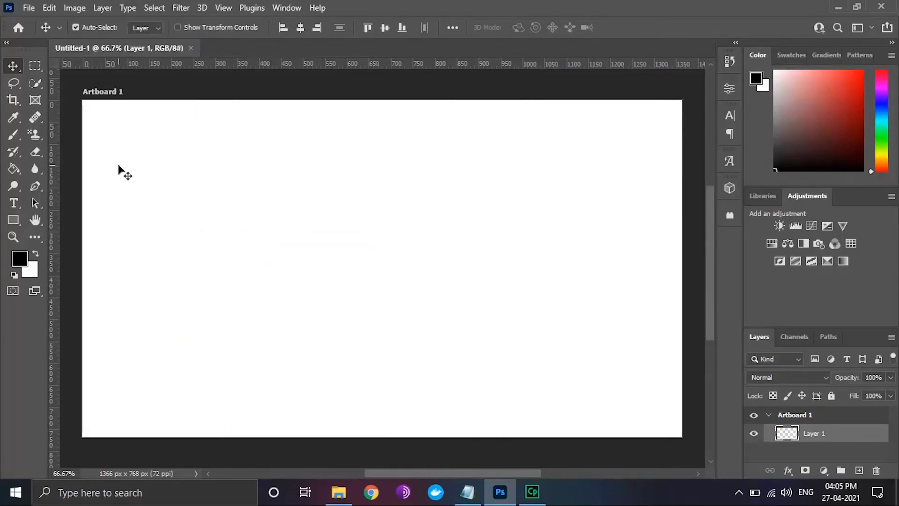
- Copy the Arabic word from the notes and commit it as a top-left text layer
{"action": "left_click", "coordinate": [16, 201]}
{"action": "left_click", "coordinate": [469, 492]}
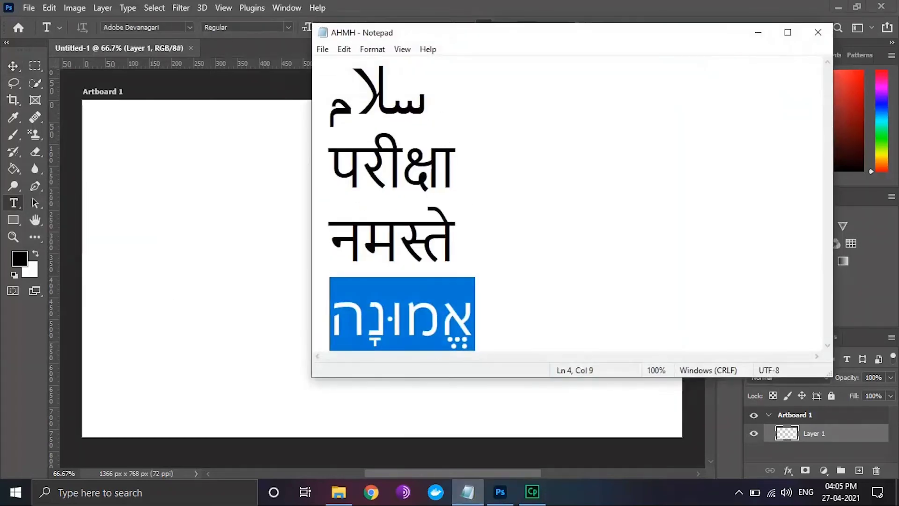
{"action": "triple_click", "coordinate": [380, 93]}
{"action": "key", "text": "ctrl+c"}
{"action": "left_click", "coordinate": [499, 492]}
{"action": "left_click", "coordinate": [163, 132]}
{"action": "key", "text": "ctrl+v"}
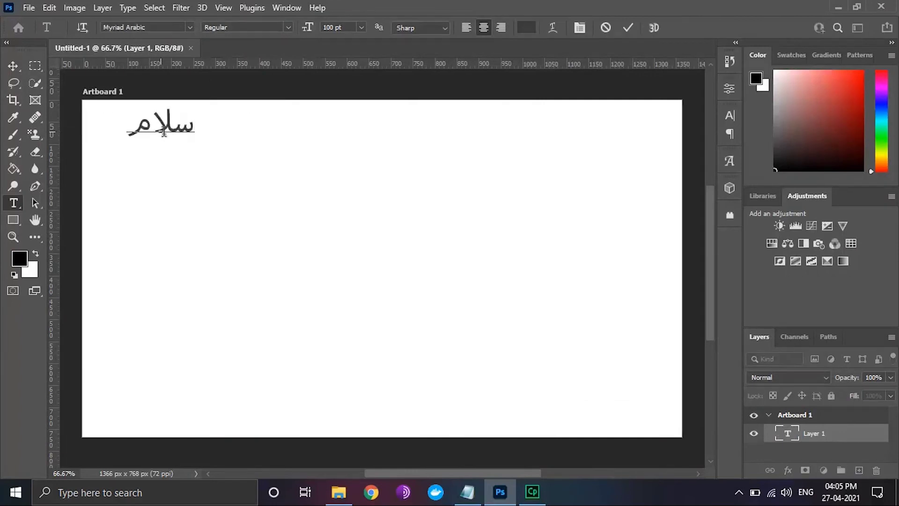
{"action": "left_click", "coordinate": [628, 28]}
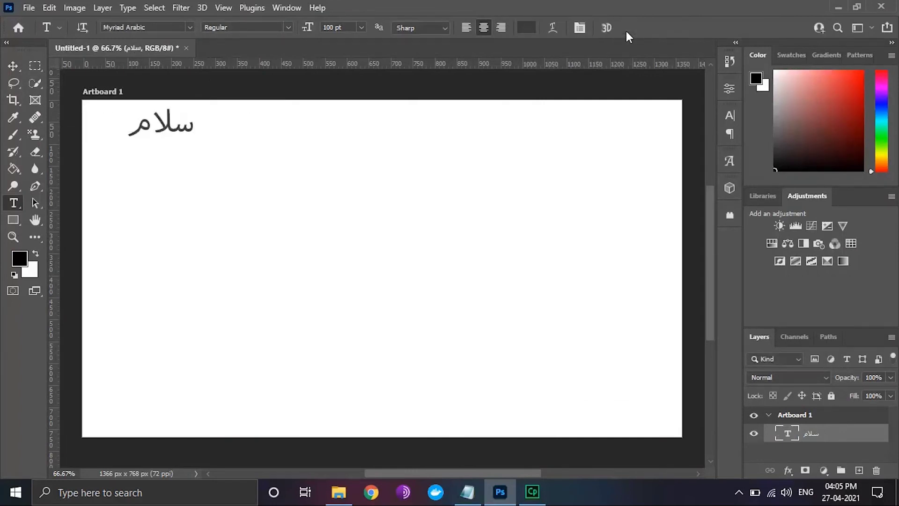
- Add the Hindi word परीक्षा as a committed text layer below the Arabic word
{"action": "left_click", "coordinate": [469, 493]}
{"action": "left_click_drag", "start_coordinate": [460, 168], "coordinate": [329, 168]}
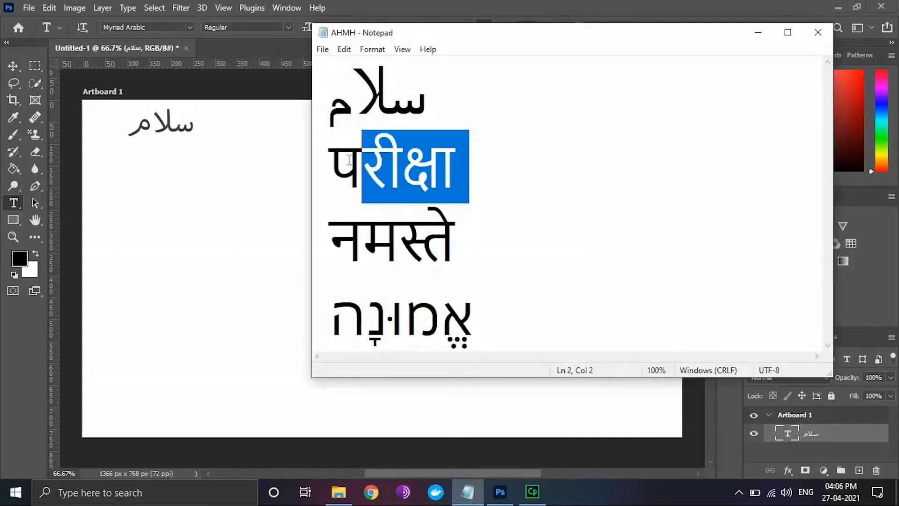
{"action": "key", "text": "ctrl+c"}
{"action": "left_click", "coordinate": [500, 492]}
{"action": "left_click", "coordinate": [149, 182]}
{"action": "key", "text": "ctrl+v"}
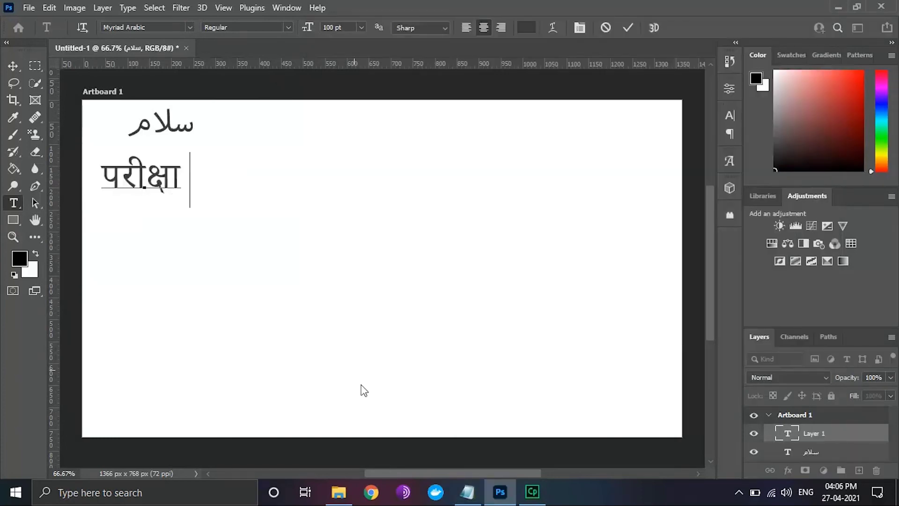
{"action": "left_click", "coordinate": [628, 27]}
- Add नमस्ते as a committed text layer below परीक्षा
{"action": "left_click", "coordinate": [468, 492]}
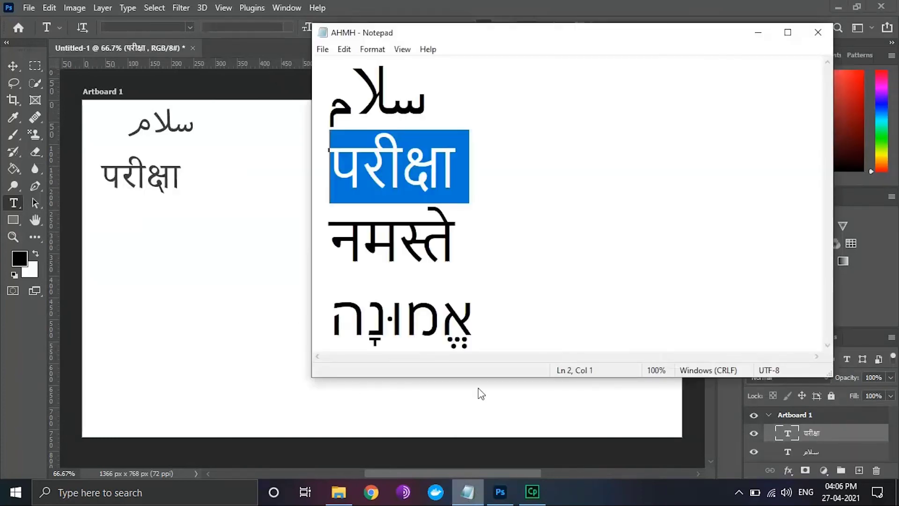
{"action": "left_click_drag", "start_coordinate": [457, 239], "coordinate": [329, 239]}
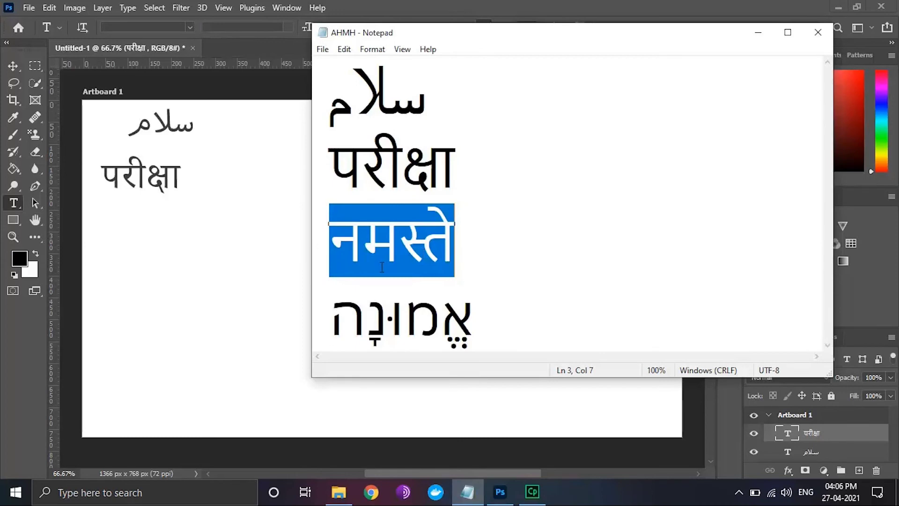
{"action": "key", "text": "ctrl+c"}
{"action": "left_click", "coordinate": [162, 239]}
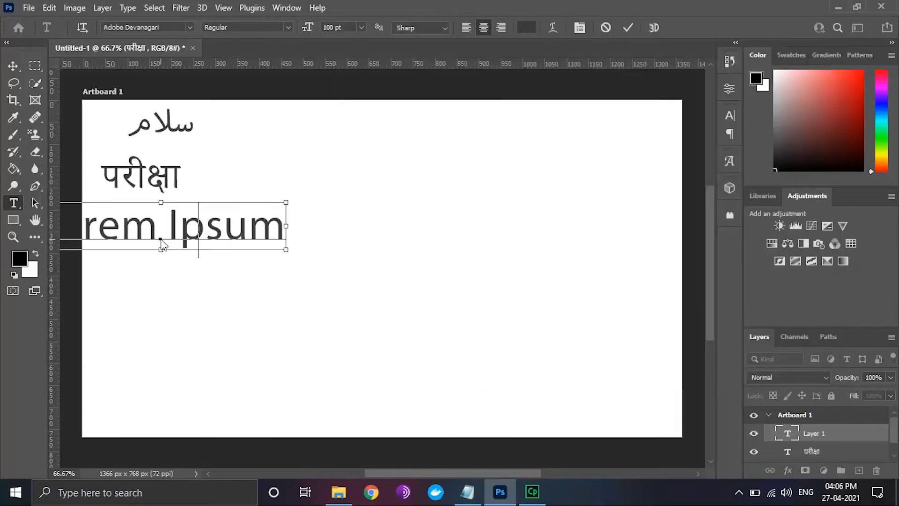
{"action": "key", "text": "ctrl+v"}
{"action": "left_click", "coordinate": [628, 28]}
- Add the Hebrew word as a text layer below नमस्ते, then minimise Photoshop
{"action": "left_click", "coordinate": [472, 435]}
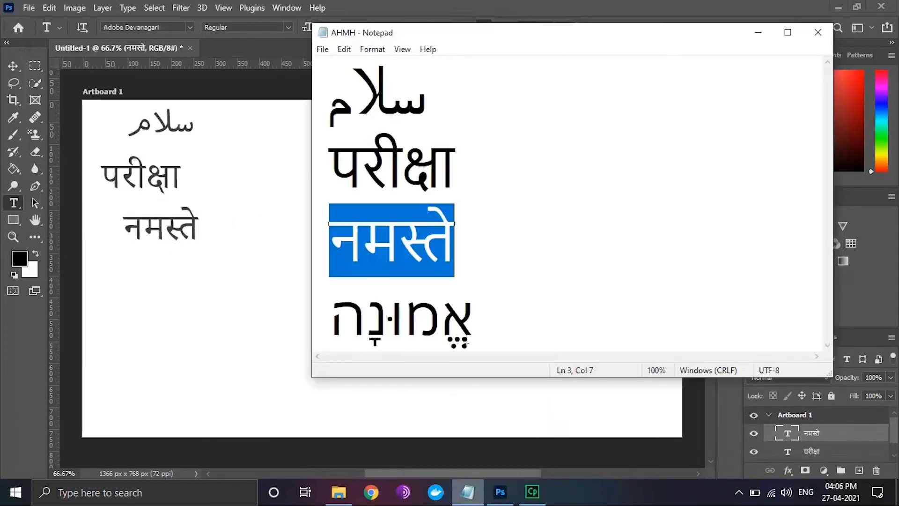
{"action": "left_click_drag", "start_coordinate": [476, 316], "coordinate": [334, 316]}
{"action": "key", "text": "ctrl+c"}
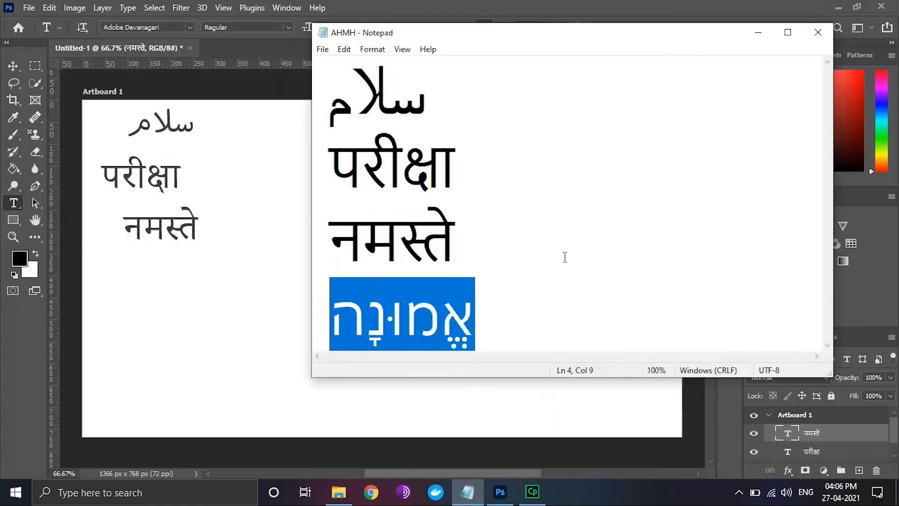
{"action": "left_click", "coordinate": [818, 32]}
{"action": "left_click", "coordinate": [148, 303]}
{"action": "key", "text": "ctrl+v"}
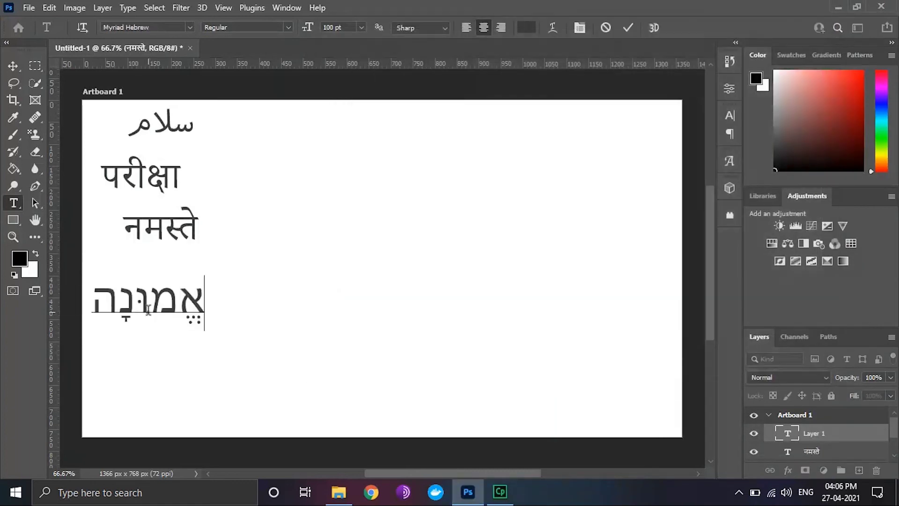
{"action": "key", "text": "ctrl+Return"}
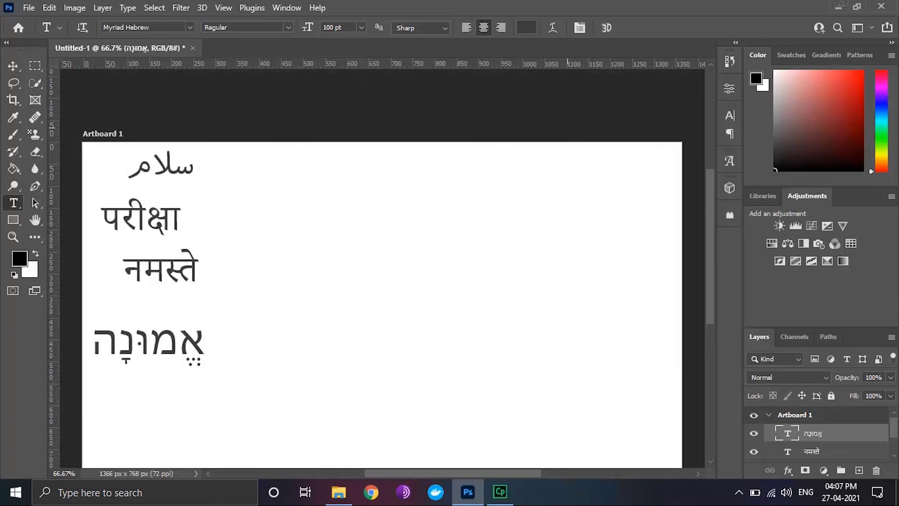
{"action": "left_click", "coordinate": [13, 65]}
{"action": "left_click", "coordinate": [835, 7]}
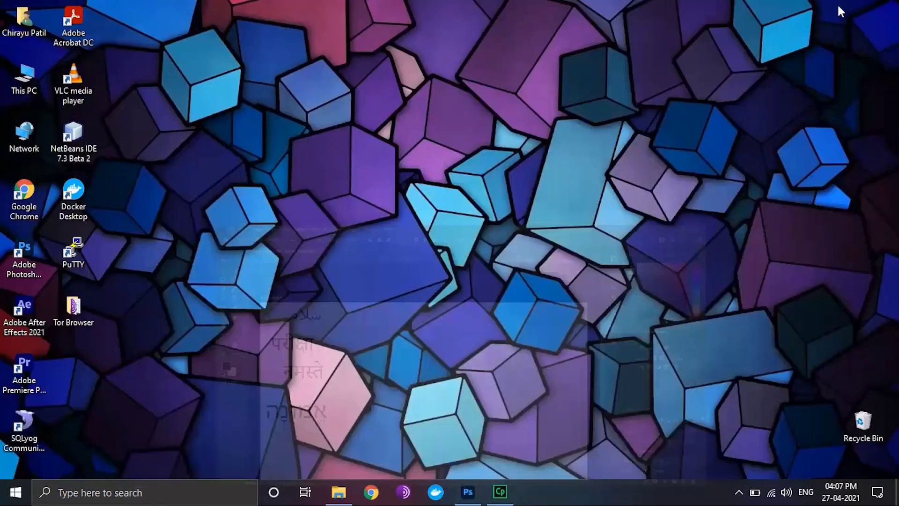